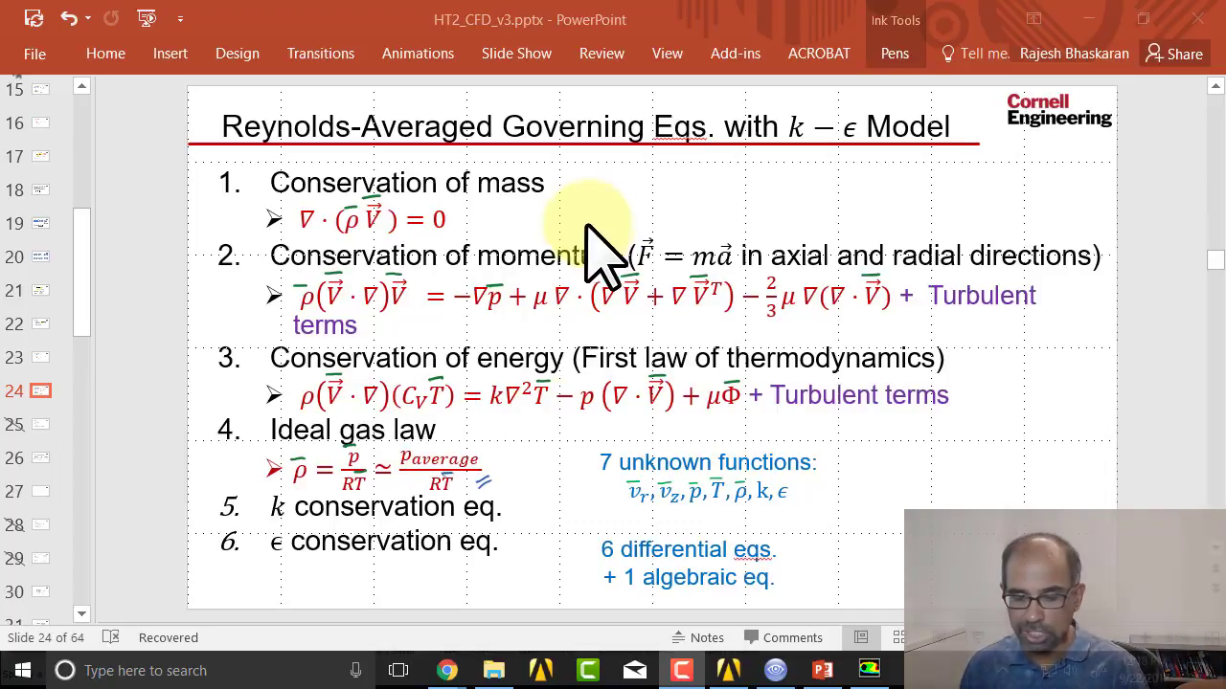
- Compute the mass flow rate through the inlet boundary alone (0.0938 kg/s)
click(868, 671)
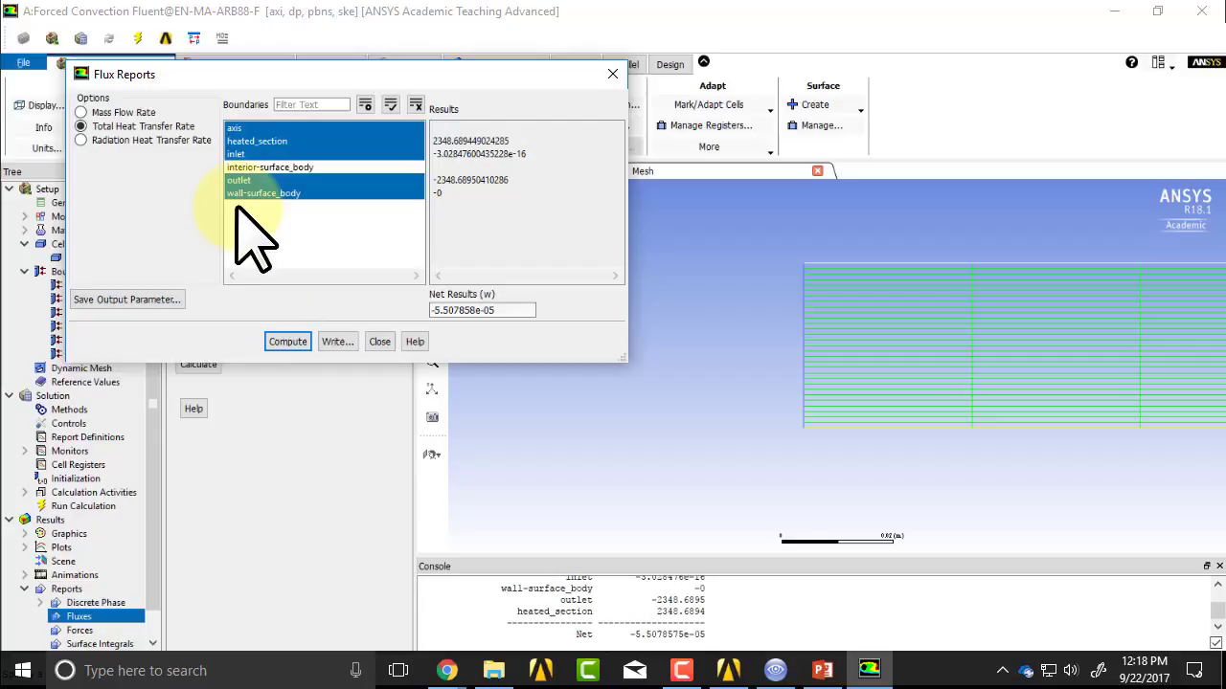
click(81, 112)
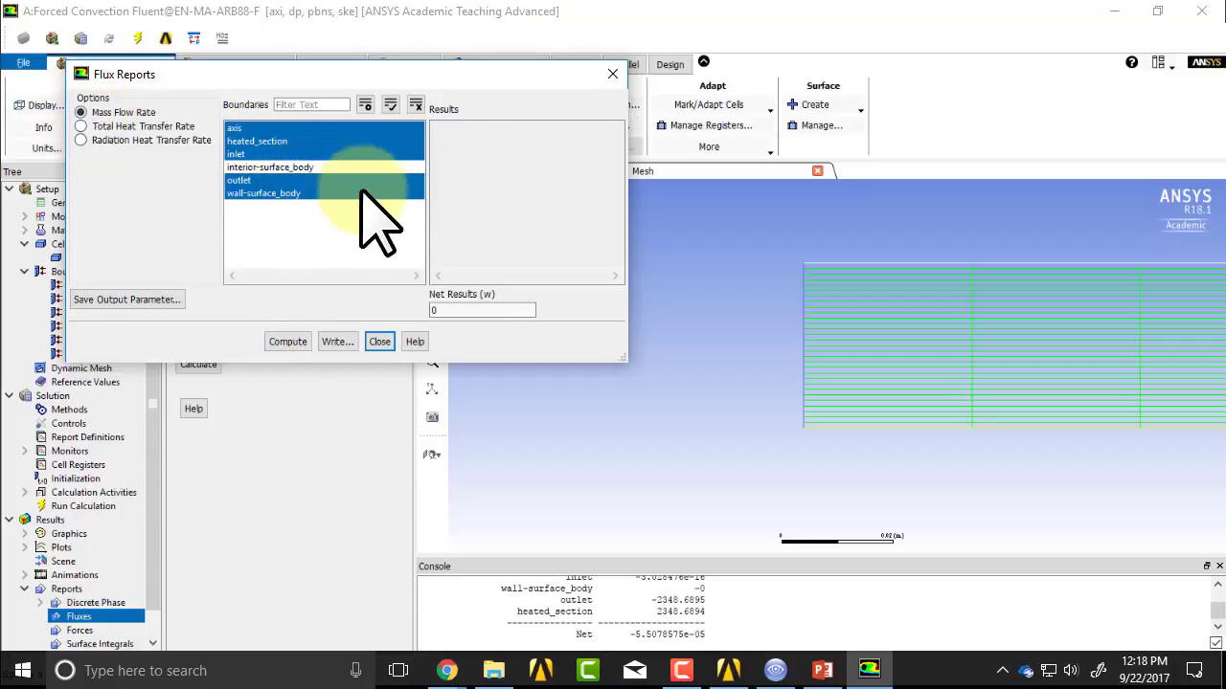
click(278, 181)
click(278, 192)
click(274, 141)
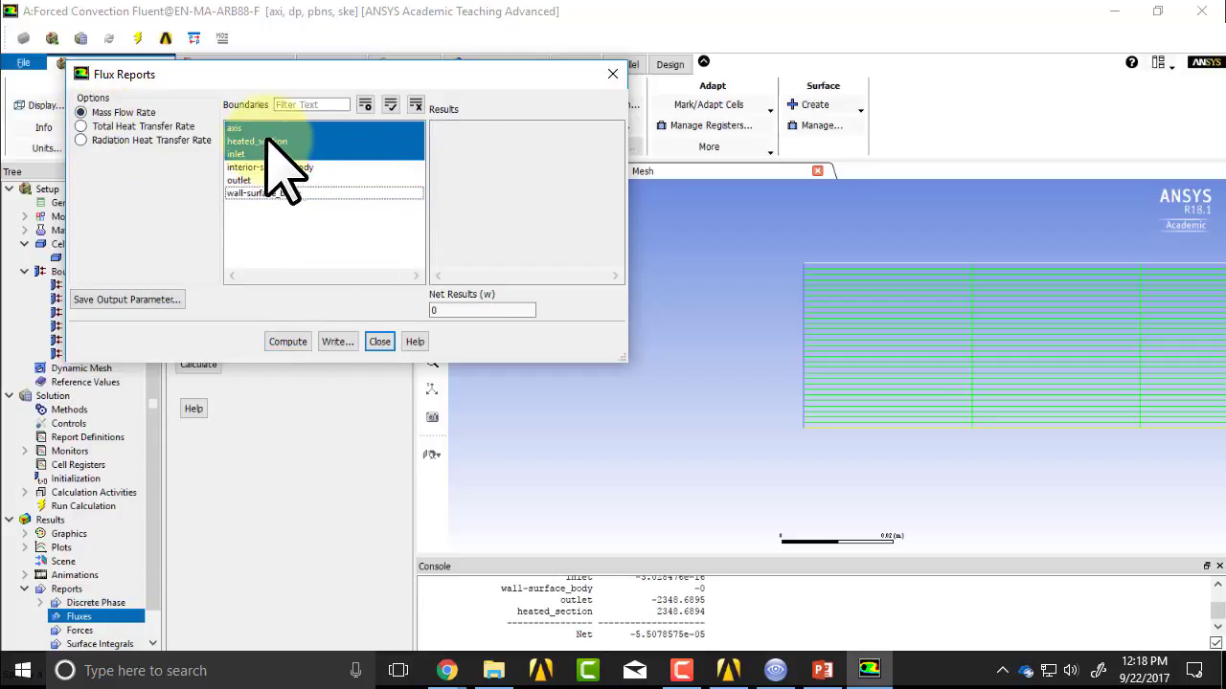
click(255, 127)
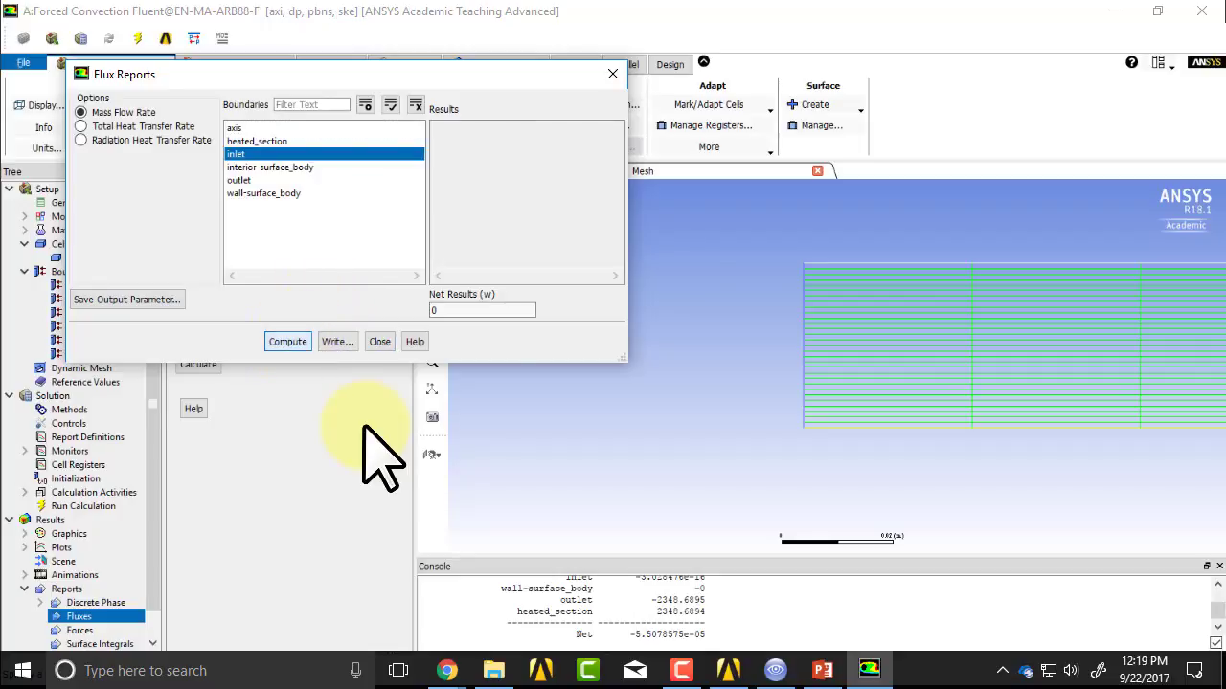
click(287, 341)
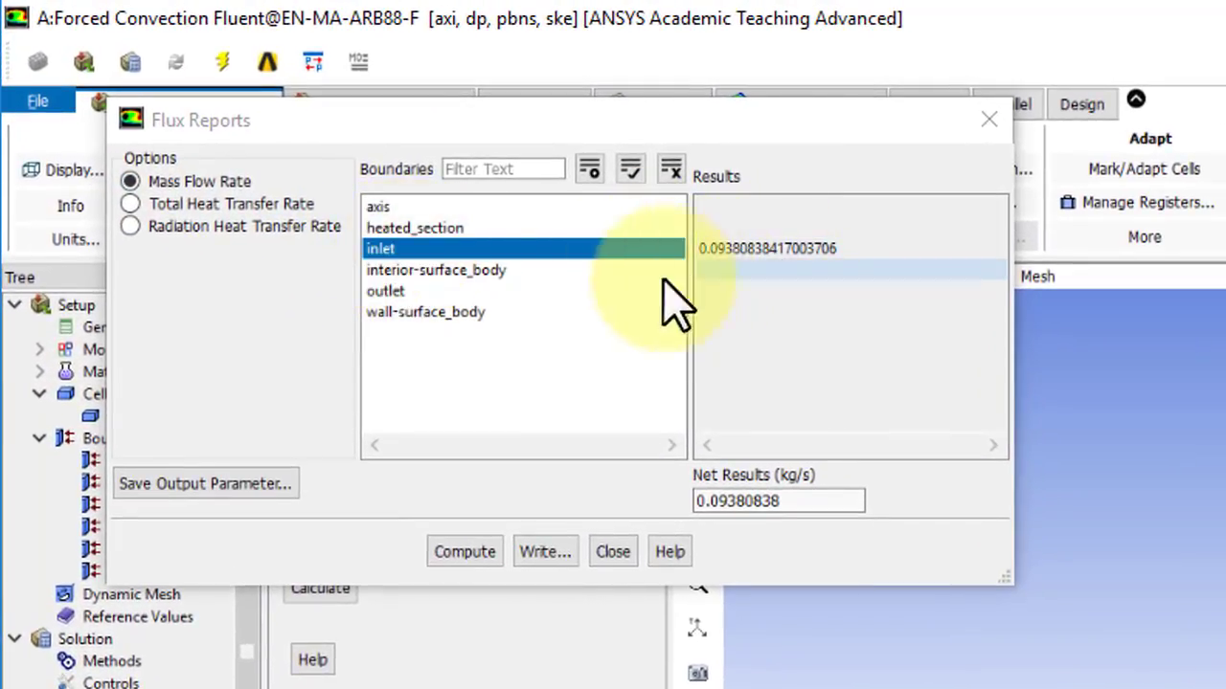
- Add wall-surface_body, outlet, heated_section and axis, and compute mass flow, netting 1.066594e-10 kg/s
click(425, 312)
click(386, 290)
click(411, 230)
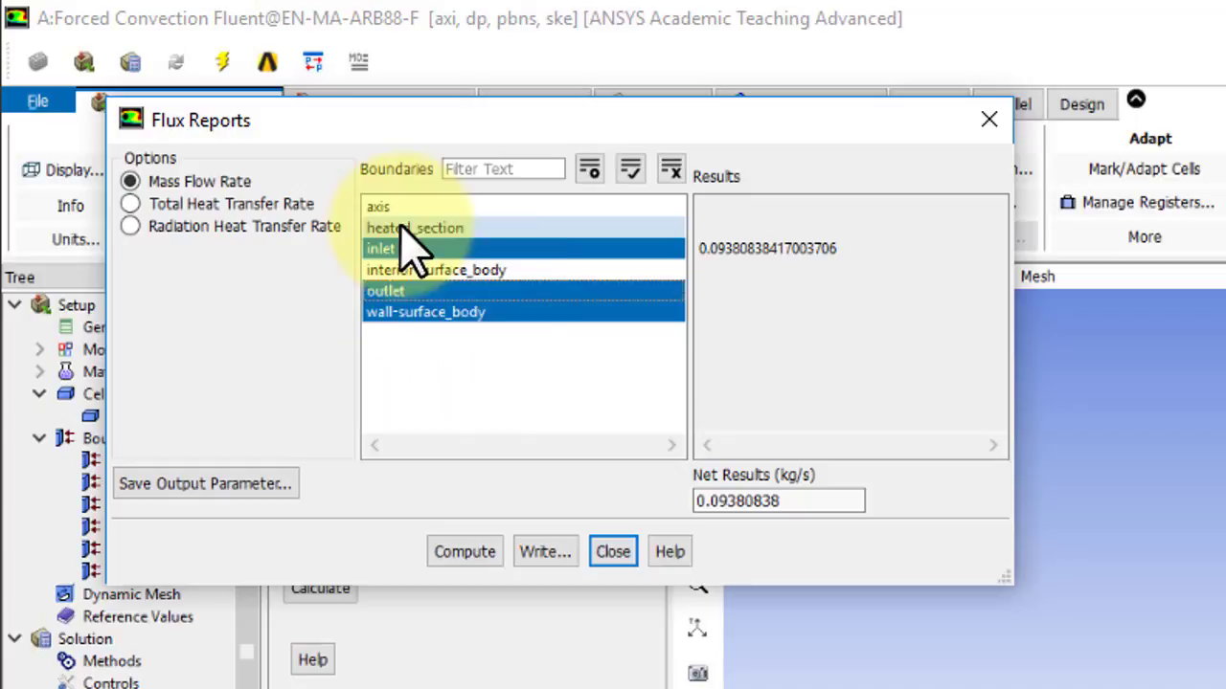
click(383, 208)
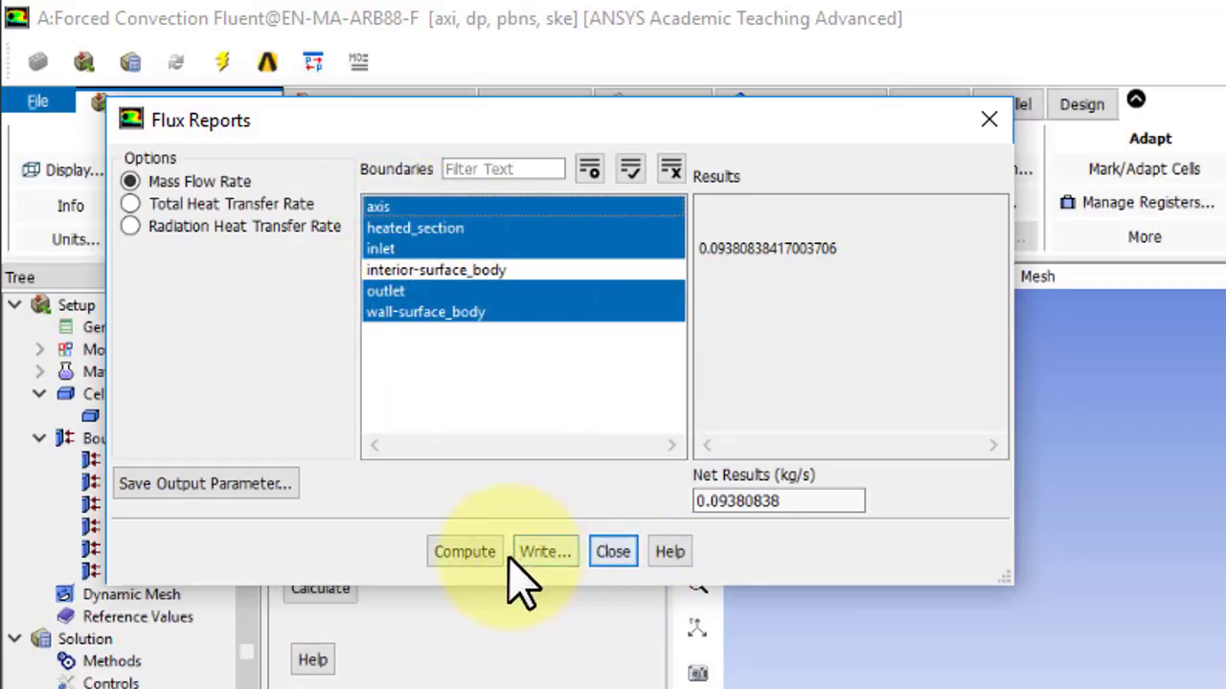
click(464, 552)
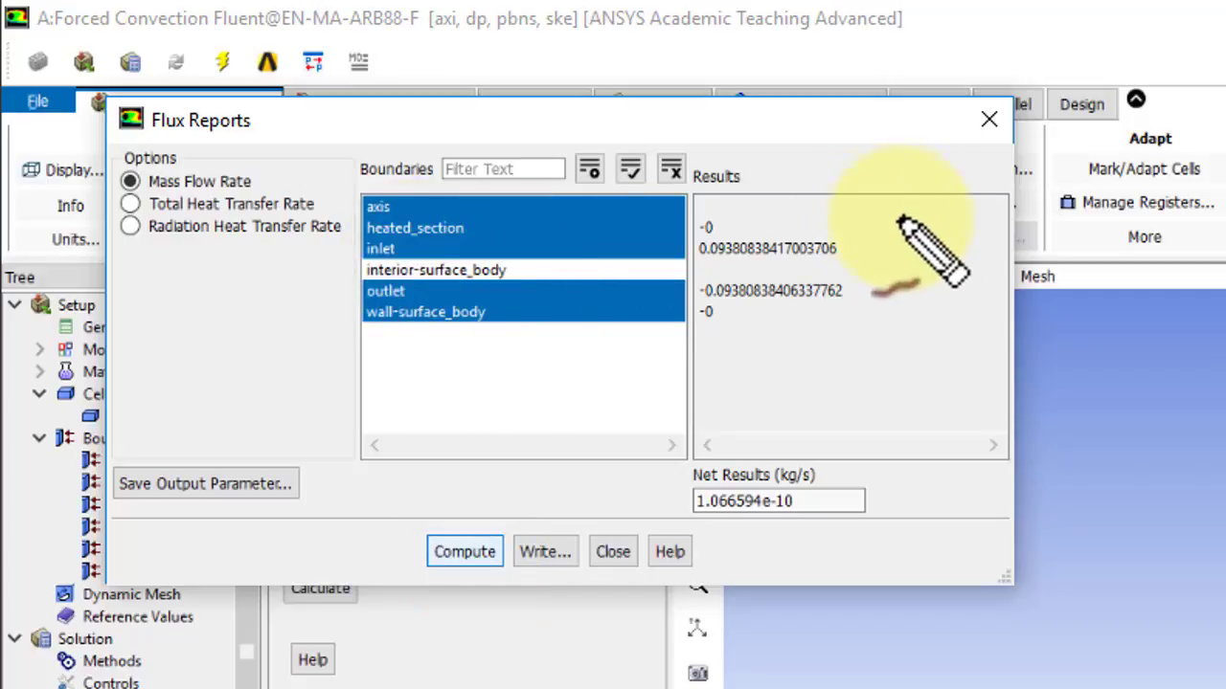
drag(851, 241, 902, 255)
mouse_move(853, 285)
mouse_down()
mouse_move(876, 299)
mouse_move(919, 290)
mouse_up()
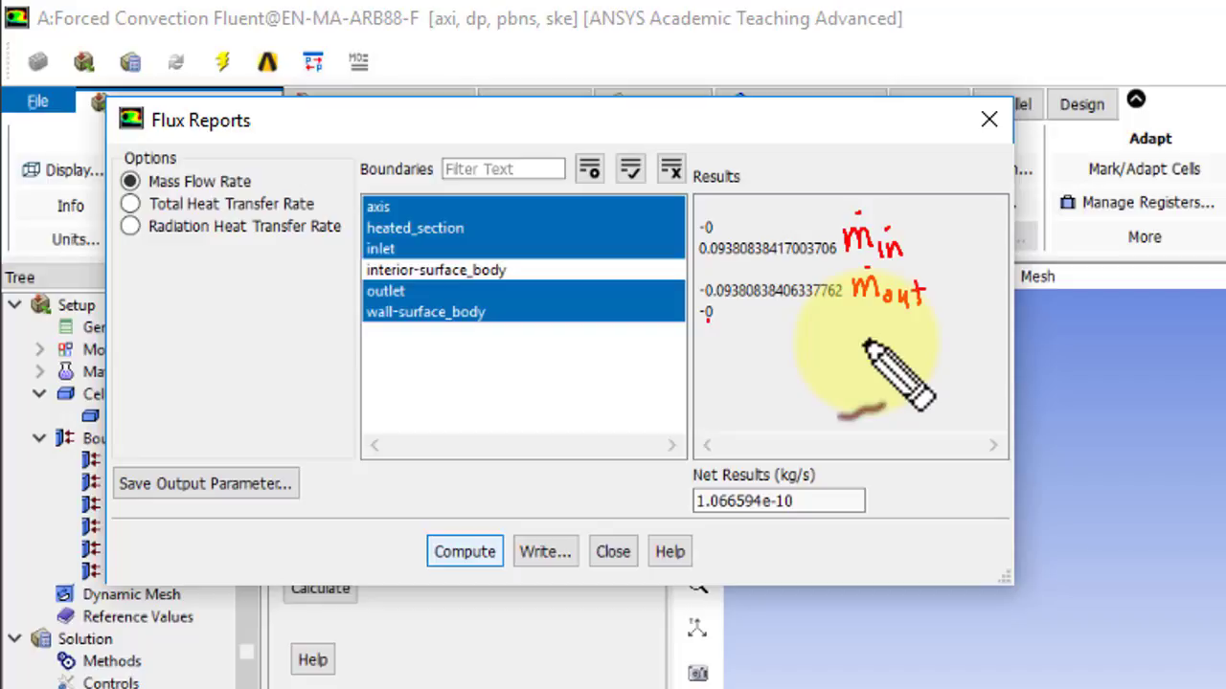
key(e)
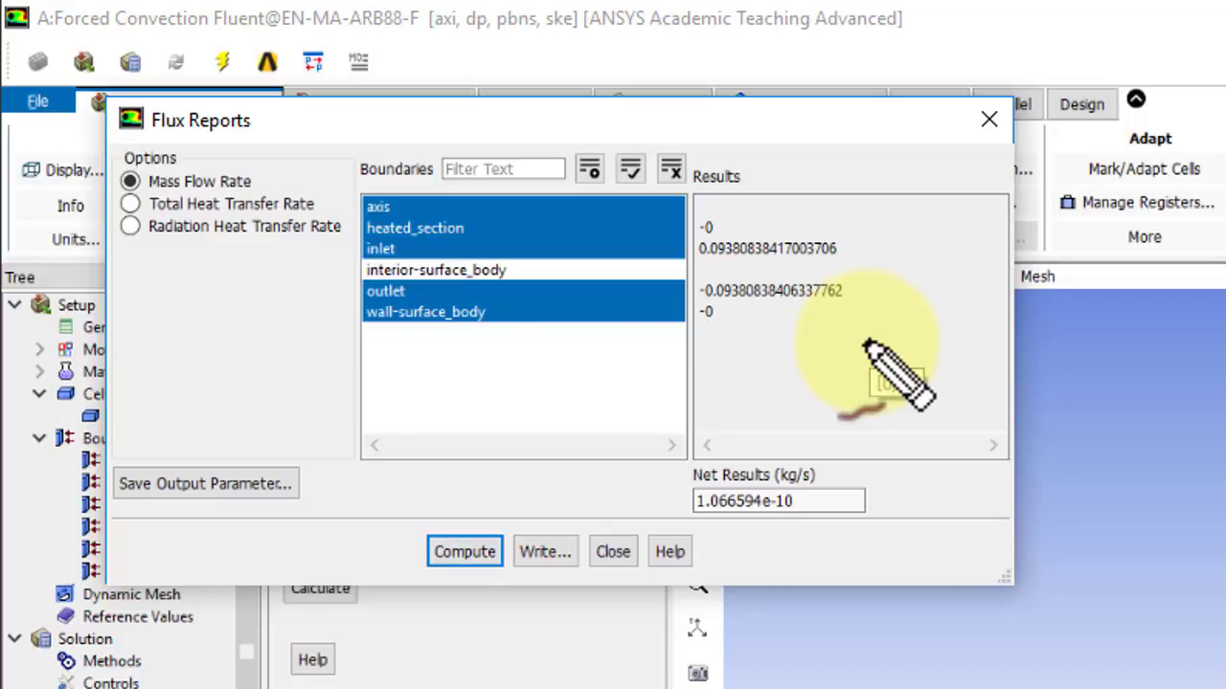
key(Escape)
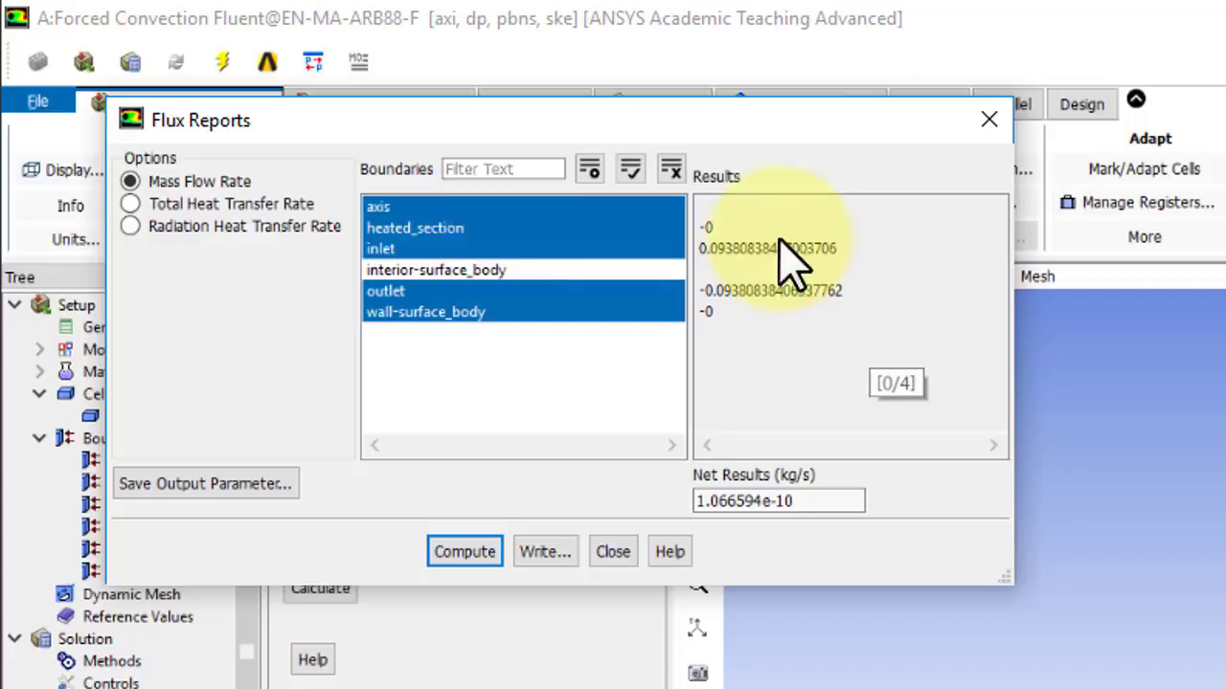
- Compute the Total Heat Transfer Rate: heated_section 2348.689 W, outlet -2348.690 W
click(130, 204)
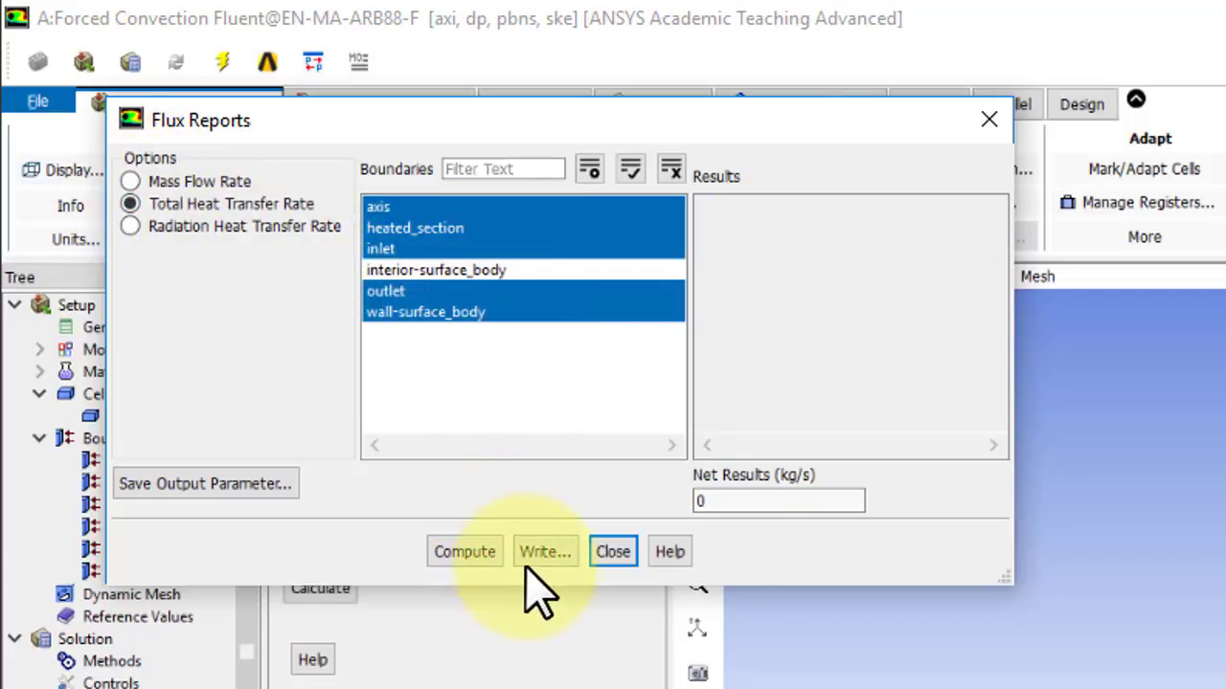
click(464, 552)
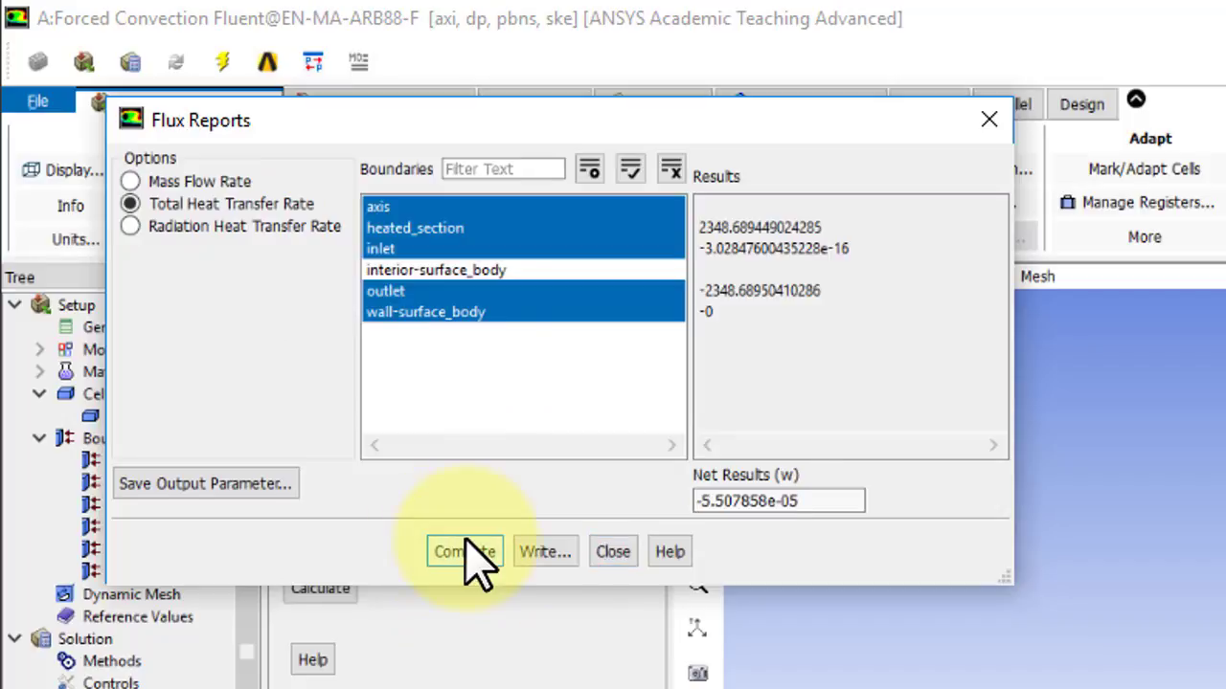
drag(441, 610, 484, 601)
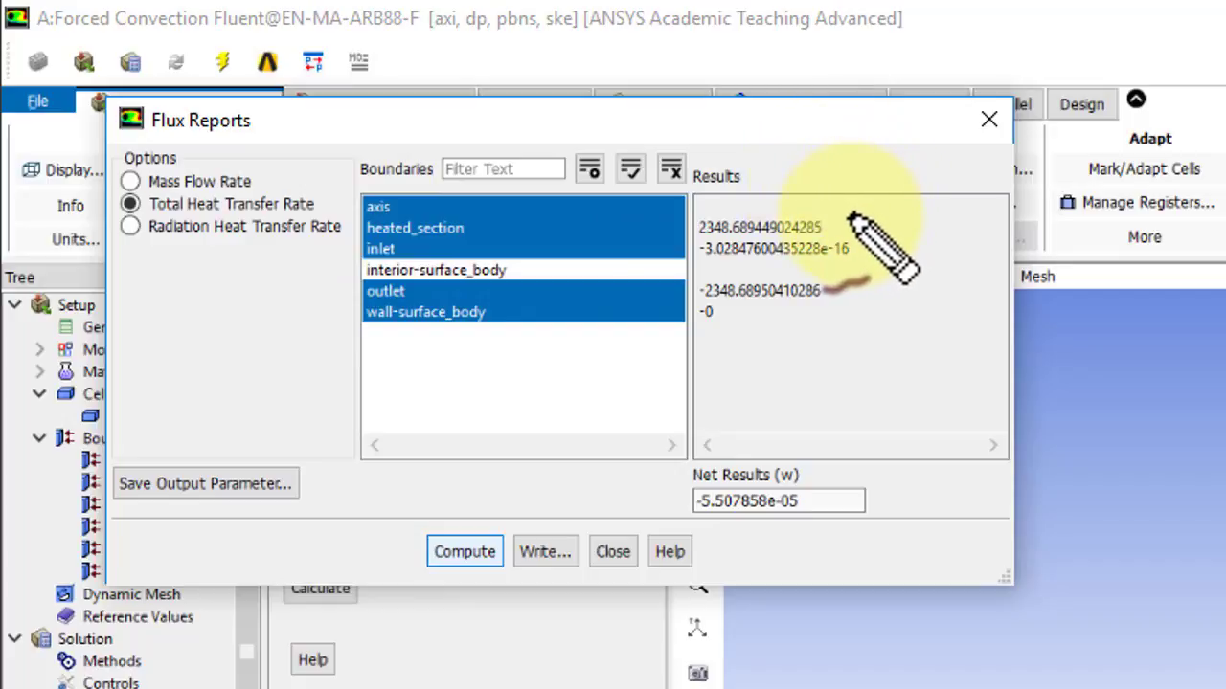
- Handwrite Q̇in = q̇in·2πRL heated beside the 2348.689 W value and start the outlet's Q̇out label
mouse_move(850, 207)
mouse_down()
mouse_move(876, 230)
mouse_move(897, 224)
mouse_move(882, 193)
mouse_up()
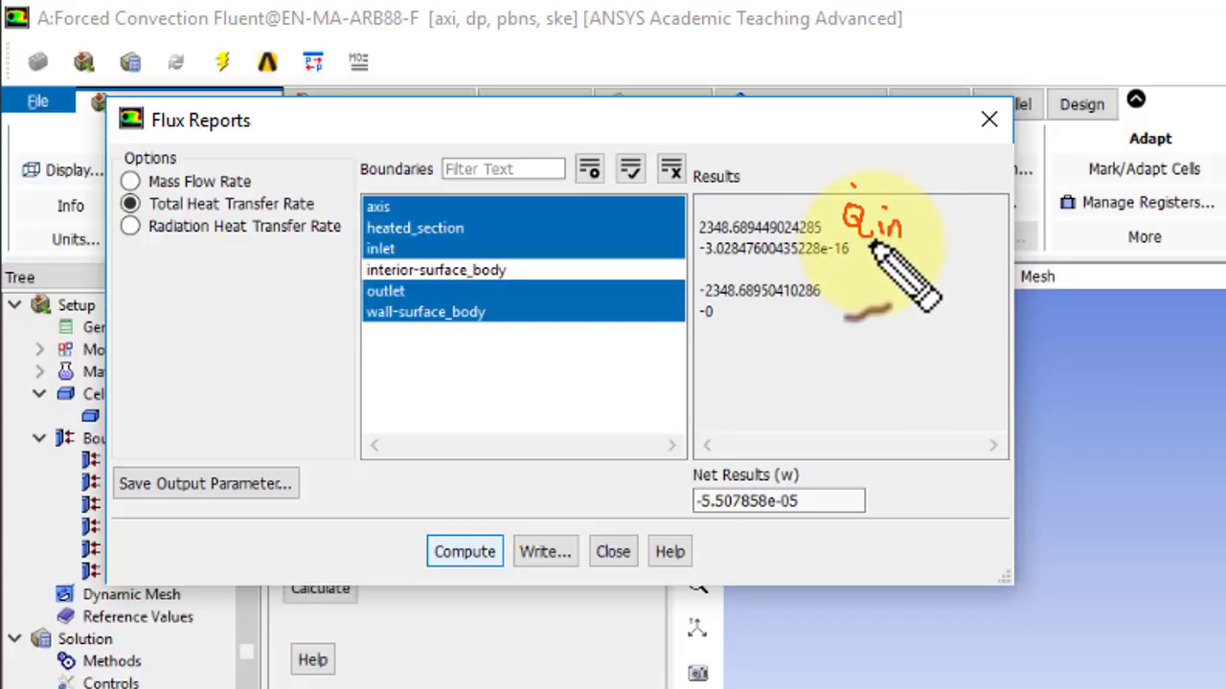
drag(917, 213, 932, 212)
drag(916, 222, 932, 221)
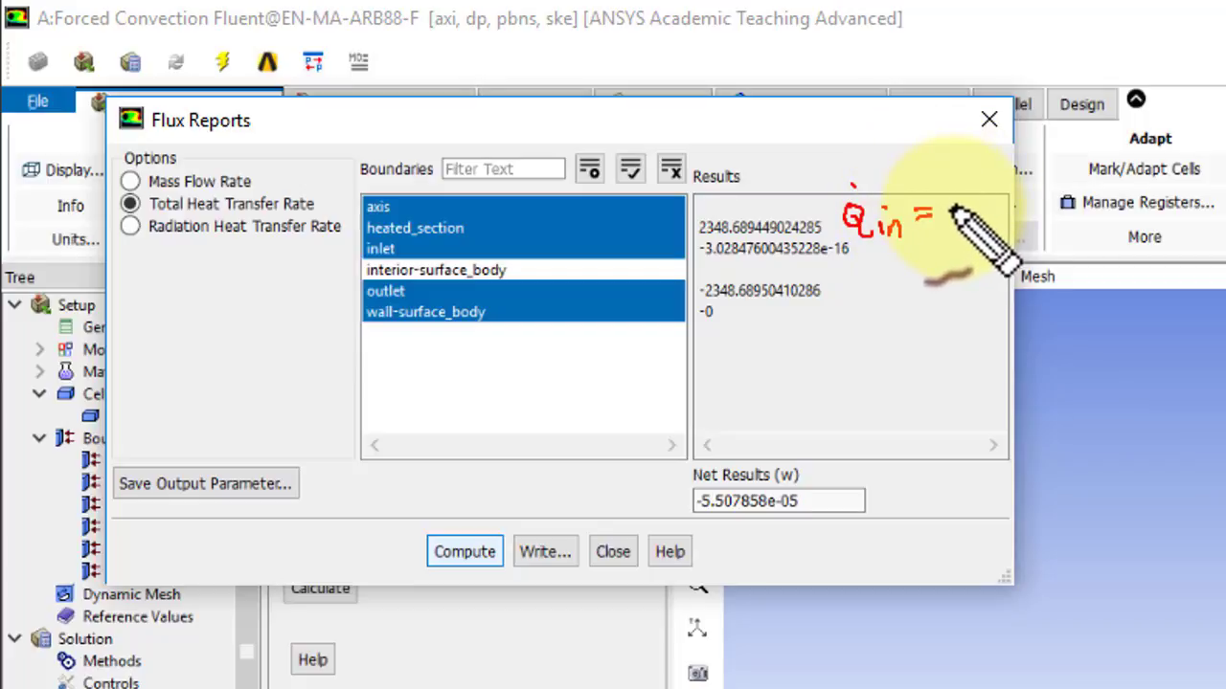
click(956, 176)
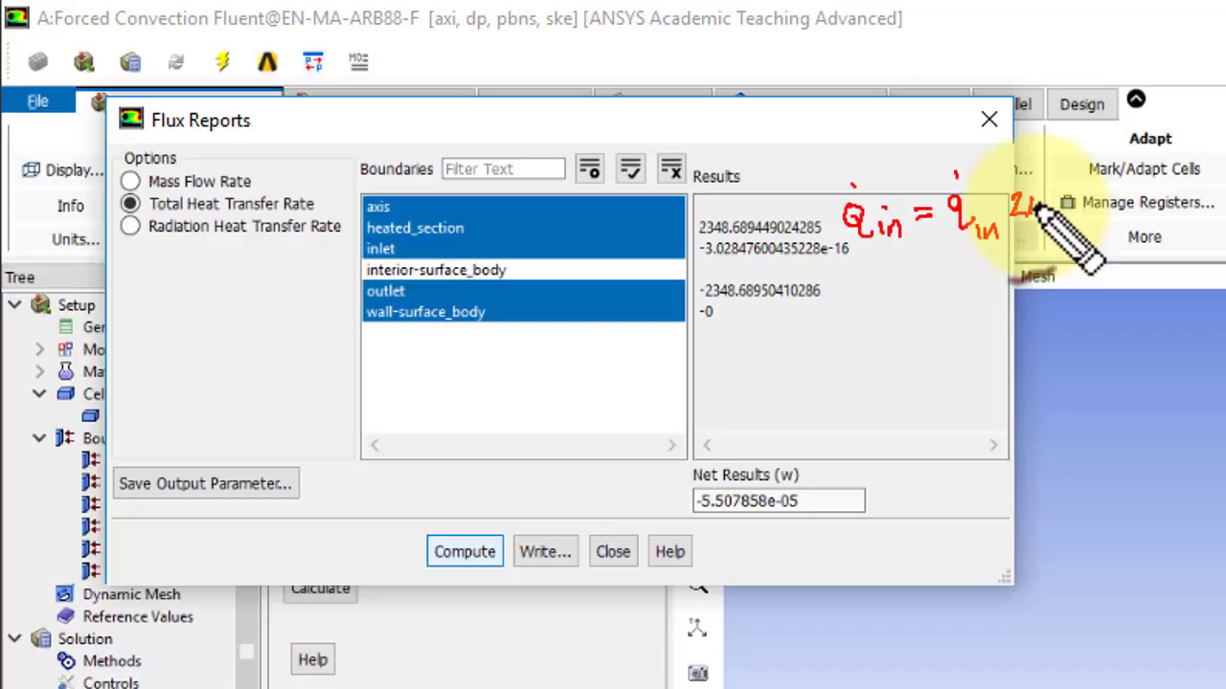
mouse_move(1063, 203)
mouse_down()
mouse_move(1094, 200)
mouse_move(1099, 222)
mouse_move(1128, 228)
mouse_move(1191, 219)
mouse_up()
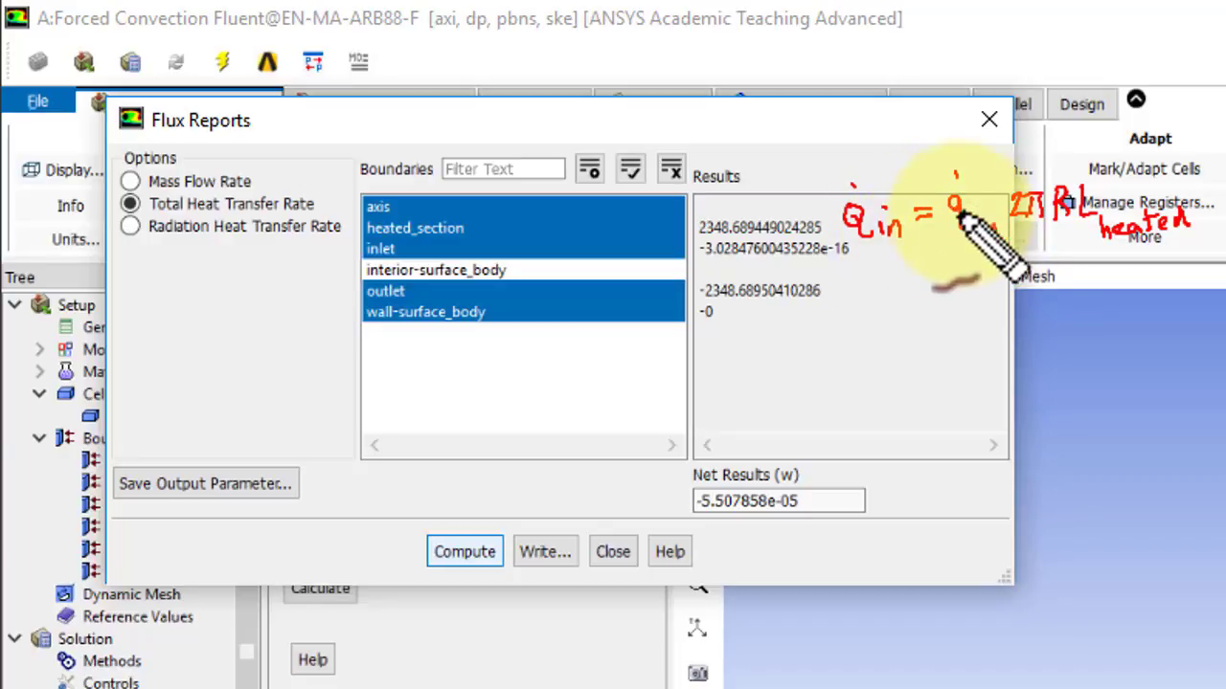
drag(963, 225, 1000, 232)
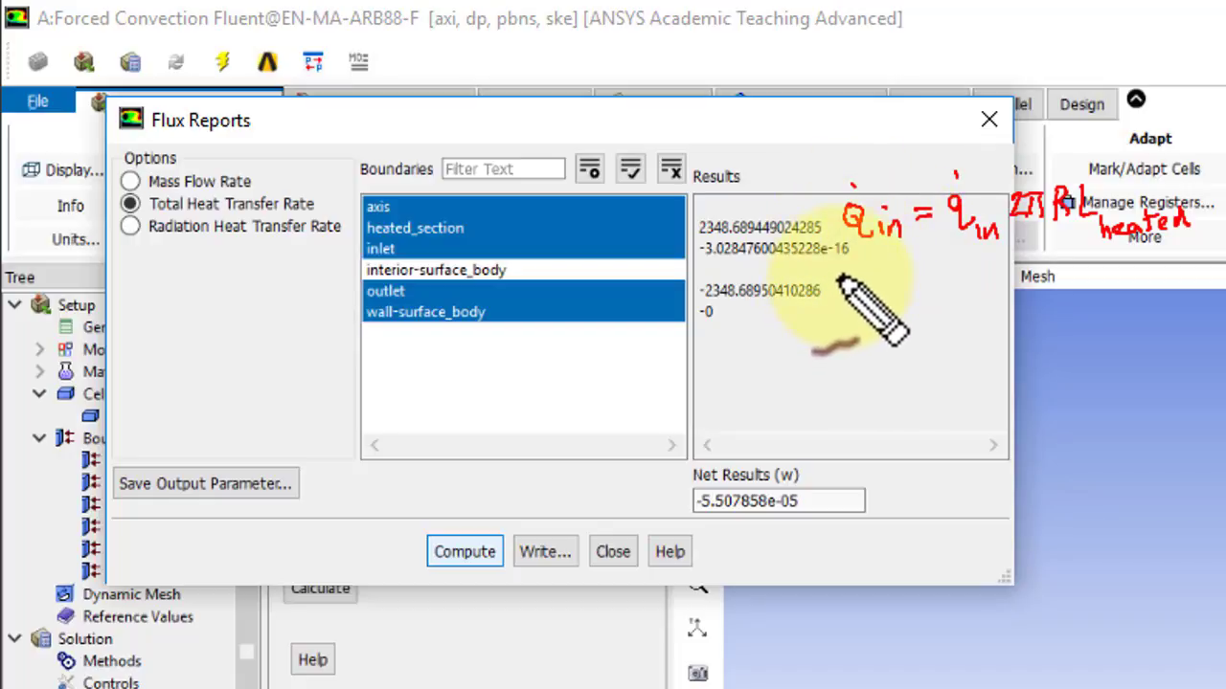
mouse_move(840, 280)
mouse_down()
mouse_move(834, 299)
mouse_move(902, 306)
mouse_up()
- Finish the handwritten Q̇out label on the outlet's -2348.69 W value
drag(890, 290, 907, 287)
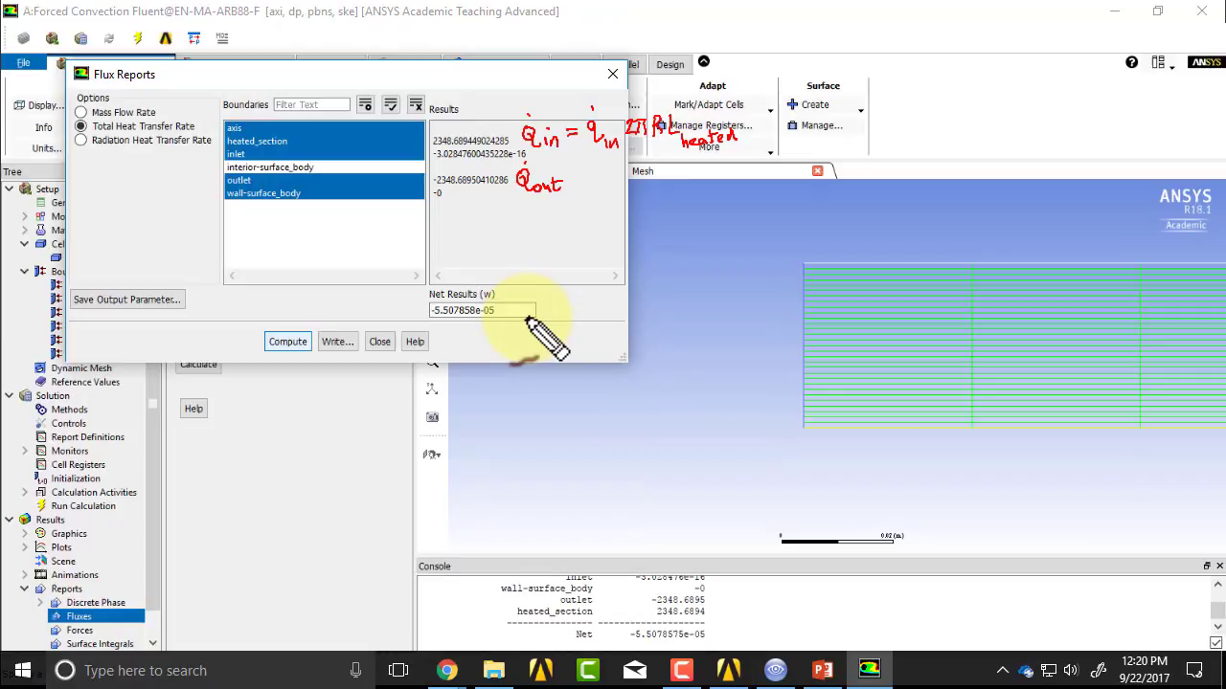
- Bring up PowerPoint slide 24, Reynolds-Averaged Governing Eqs. with k-ε Model
click(821, 670)
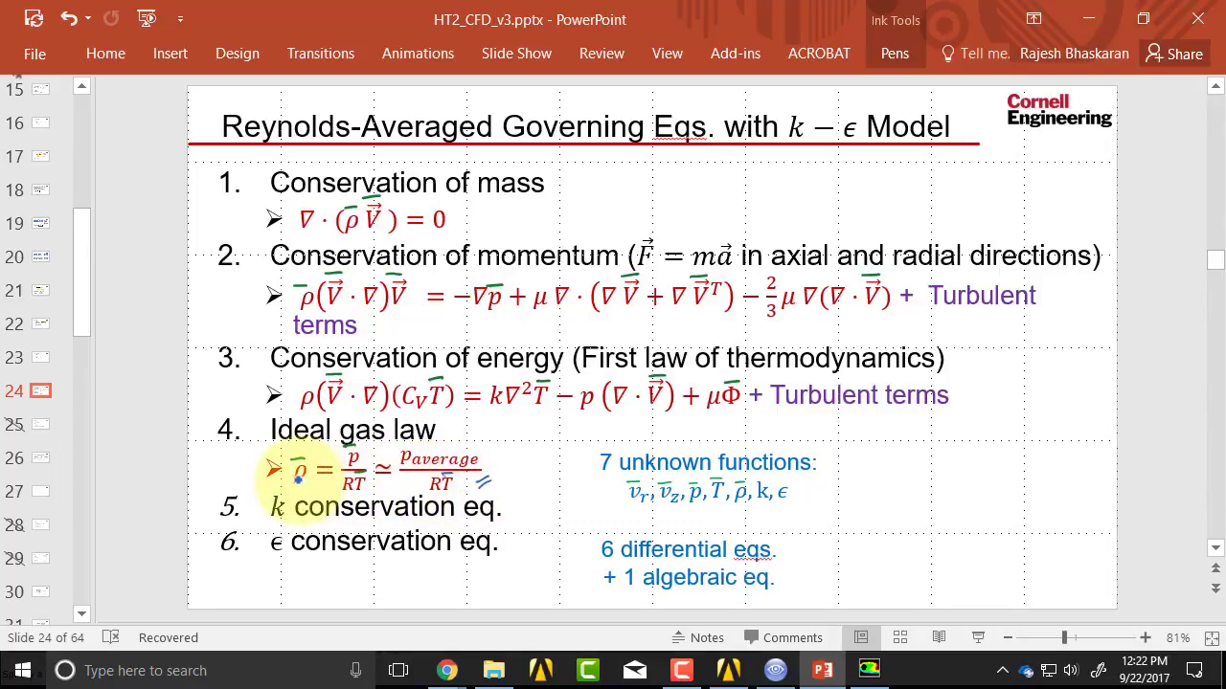
- Return to CFD-Post's temperature contours, fit the domain, and zoom onto the pipe's inlet end
click(775, 670)
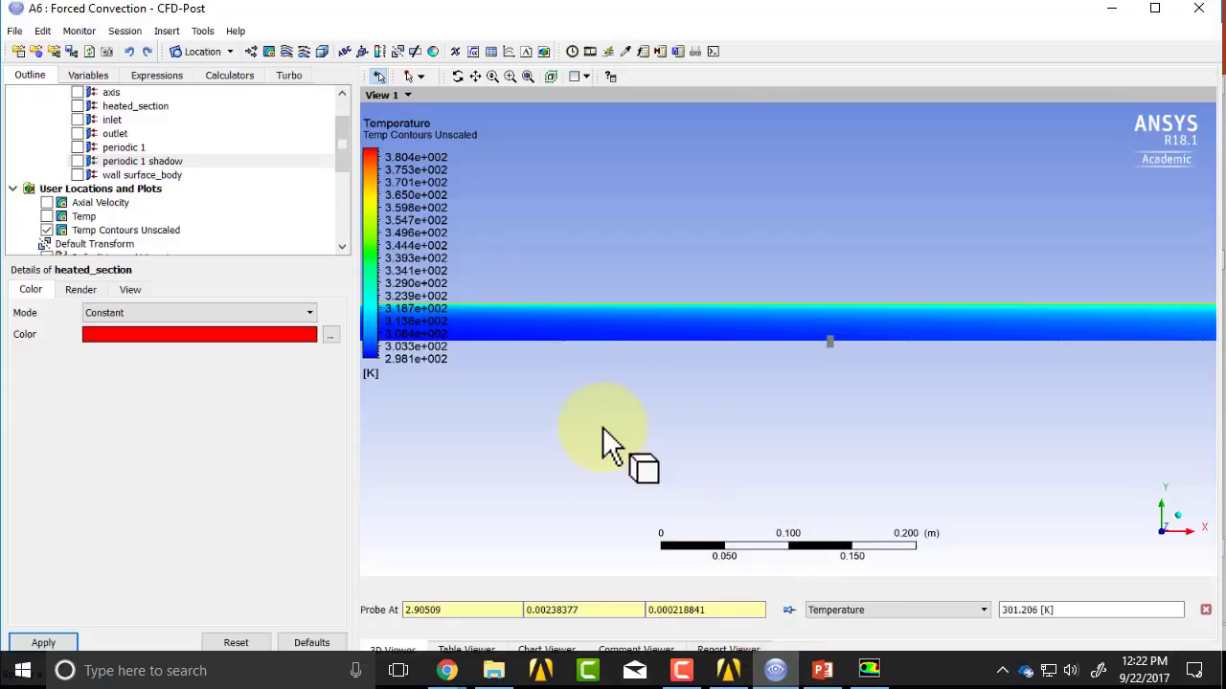
key(c)
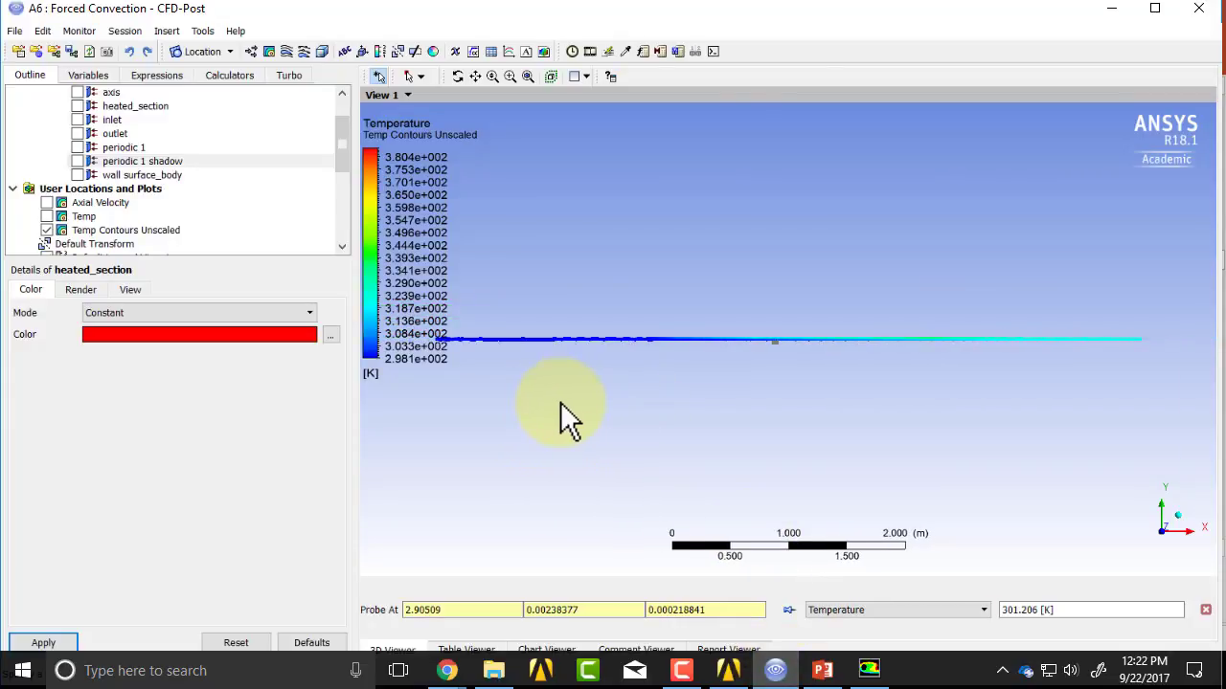
click(498, 340)
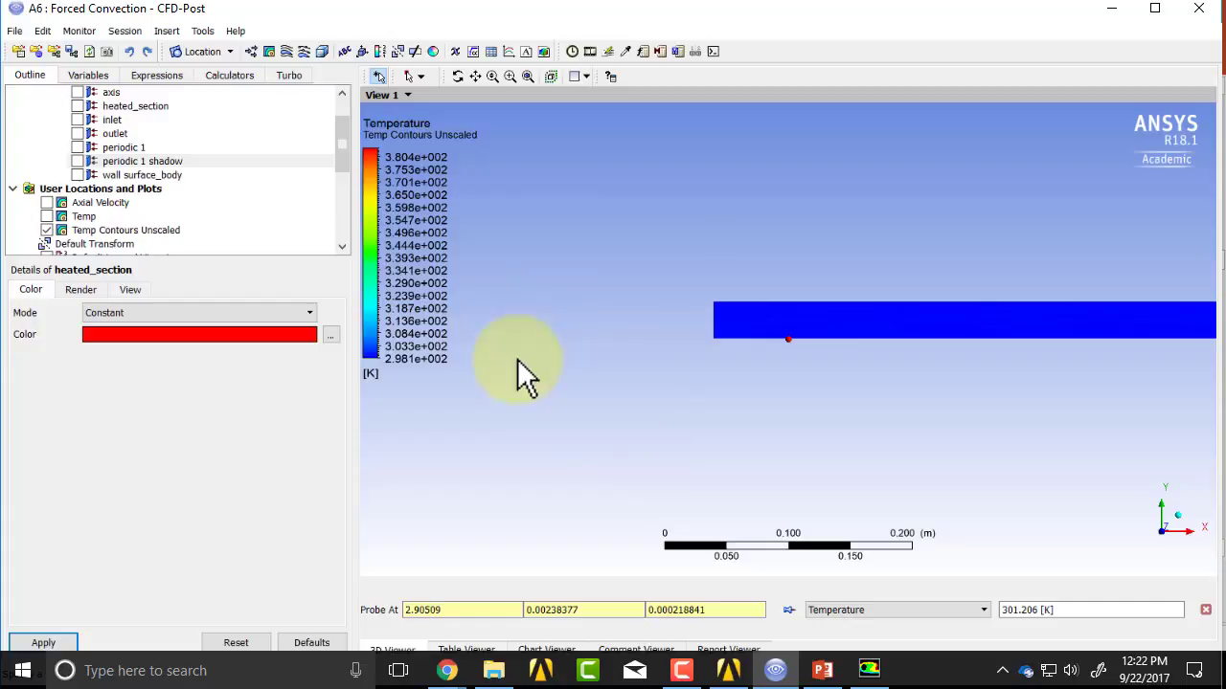
drag(658, 255, 754, 389)
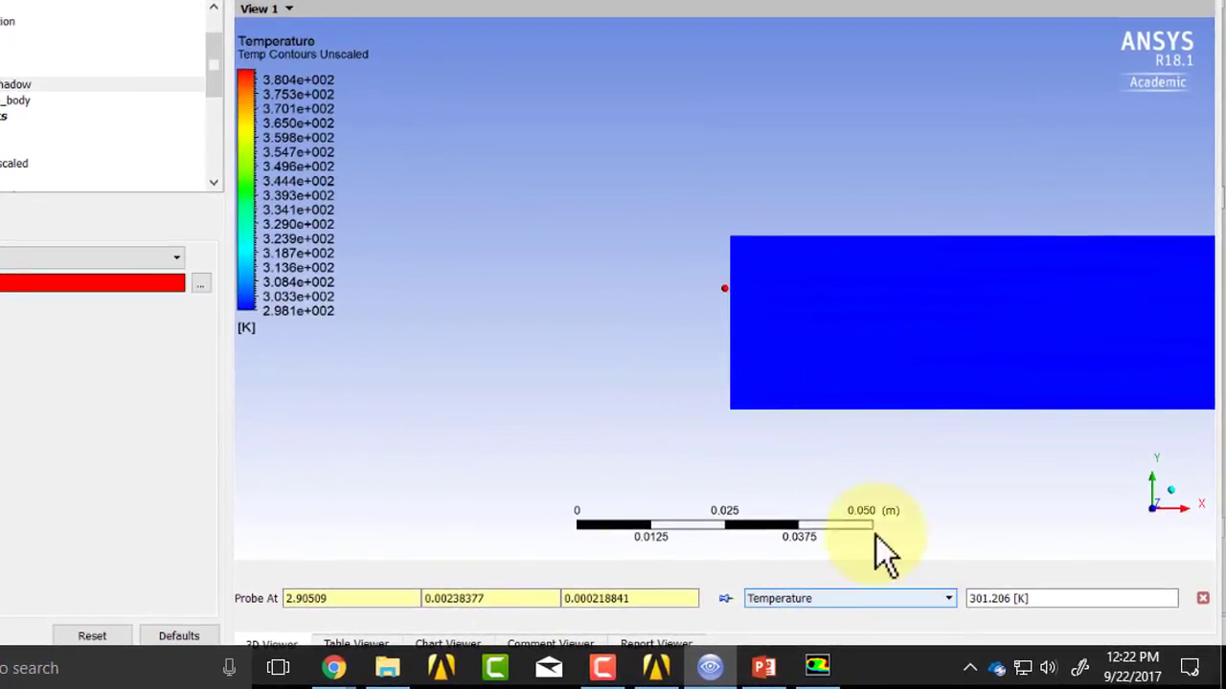
- Probe the inlet temperature (298.15 K) and handwrite ρ1T1 at the inlet and ρ2T2 @ outlet above
click(736, 353)
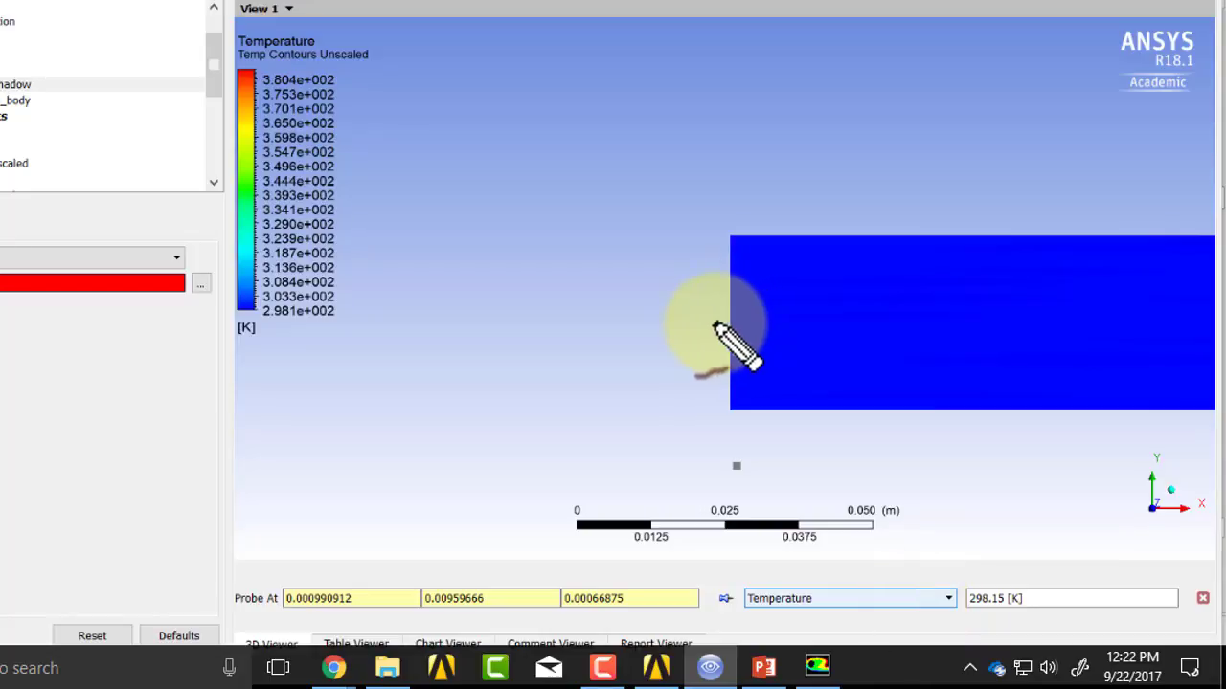
mouse_move(707, 314)
mouse_down()
mouse_move(716, 341)
mouse_move(745, 299)
mouse_move(738, 326)
mouse_up()
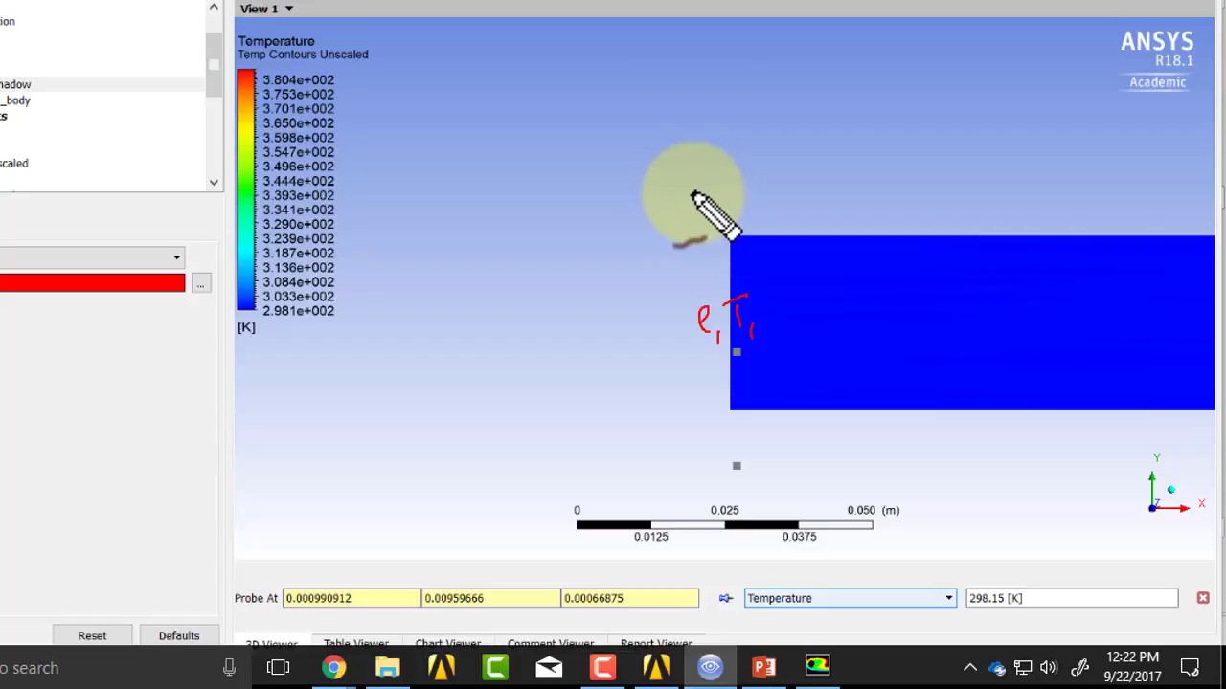
mouse_move(682, 182)
mouse_down()
mouse_move(713, 199)
mouse_move(736, 167)
mouse_up()
mouse_move(725, 171)
mouse_down()
mouse_move(787, 165)
mouse_move(783, 151)
mouse_move(838, 155)
mouse_move(855, 138)
mouse_move(876, 151)
mouse_move(913, 125)
mouse_up()
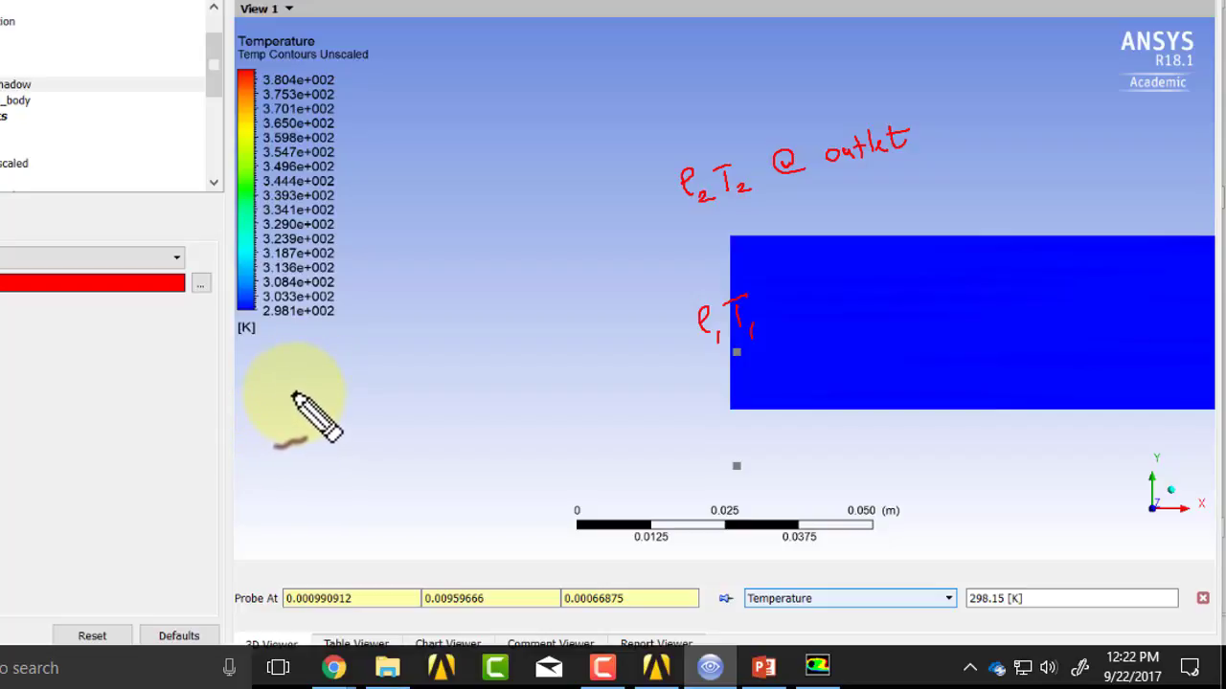
- Handwrite ρ1T1 = ρ2T2 and ρ2,exp = ρ1T1/T2 at left, then add Vz1 to the inlet label
mouse_move(290, 402)
mouse_down()
mouse_move(323, 390)
mouse_move(312, 395)
mouse_move(338, 406)
mouse_move(379, 388)
mouse_move(403, 411)
mouse_move(435, 377)
mouse_move(466, 404)
mouse_up()
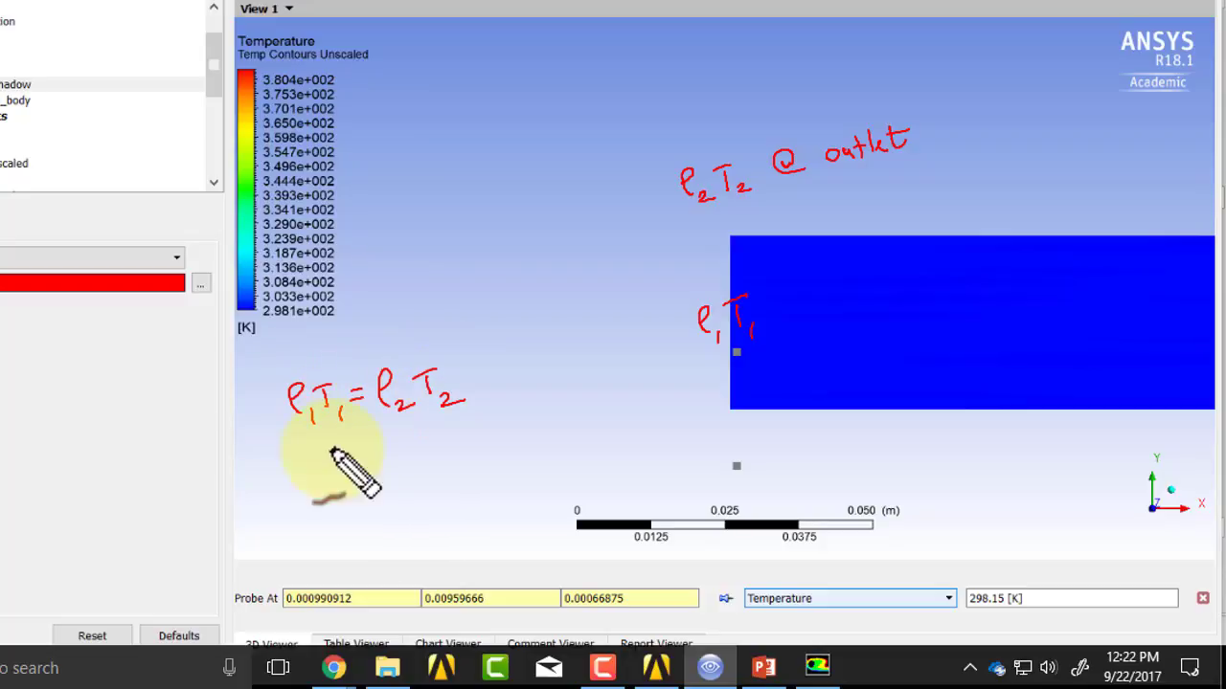
mouse_move(301, 463)
mouse_down()
mouse_move(340, 490)
mouse_move(329, 486)
mouse_move(343, 476)
mouse_move(363, 496)
mouse_move(394, 456)
mouse_up()
mouse_move(379, 465)
mouse_down()
mouse_move(421, 442)
mouse_move(417, 456)
mouse_up()
mouse_move(434, 457)
mouse_down()
mouse_move(436, 469)
mouse_move(457, 438)
mouse_up()
mouse_move(447, 441)
mouse_down()
mouse_move(445, 459)
mouse_move(465, 462)
mouse_up()
mouse_move(409, 490)
mouse_down()
mouse_move(471, 482)
mouse_move(452, 494)
mouse_up()
drag(442, 496, 442, 515)
drag(450, 511, 466, 519)
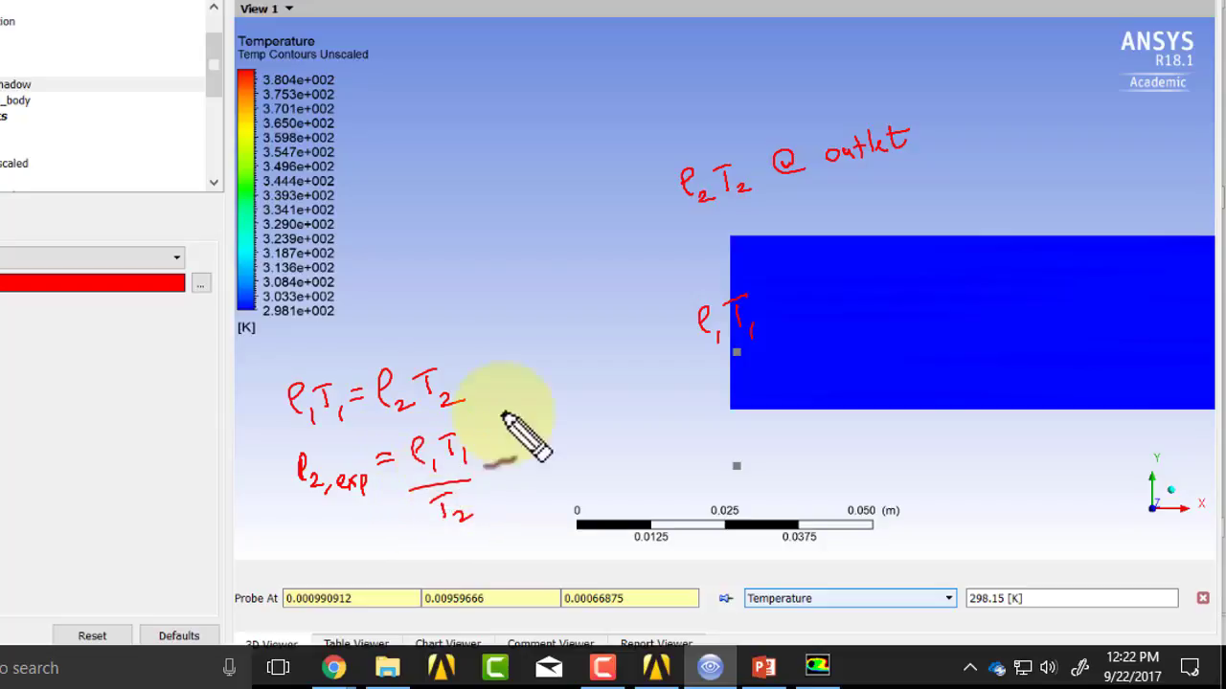
drag(766, 306, 806, 334)
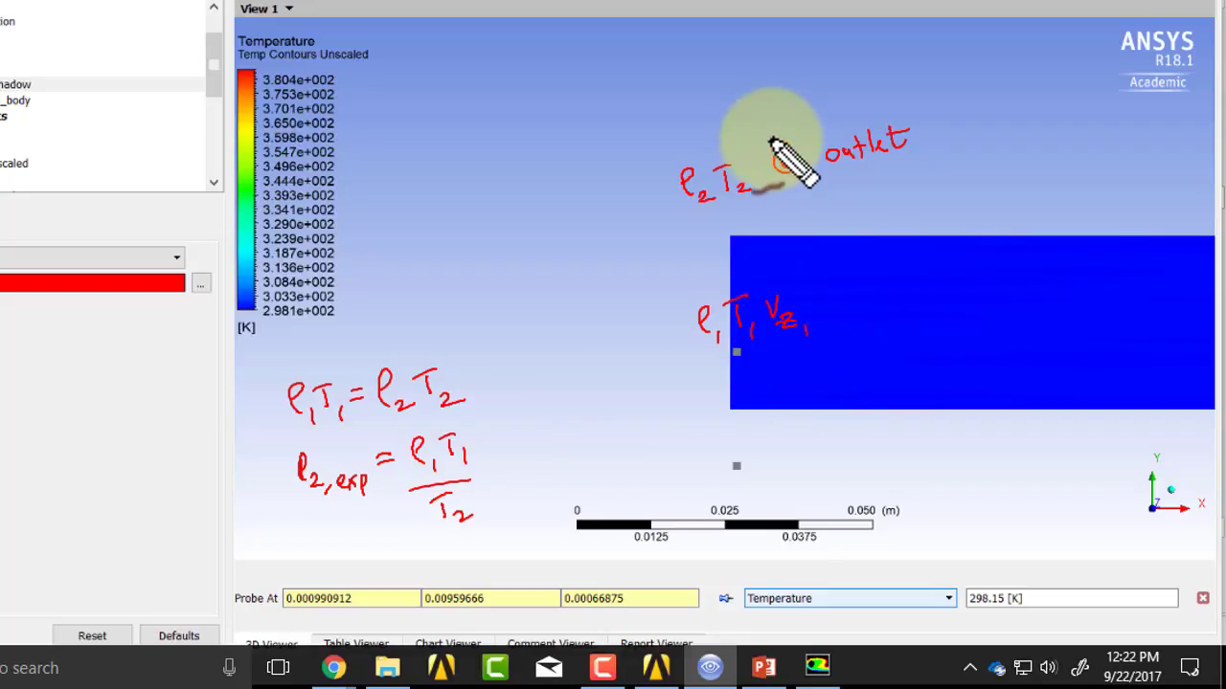
- Add Vz2 under ρ2T2, then write ρ1Vz1A = ρ2Vz2A at the top with both A's struck out
drag(725, 205, 777, 228)
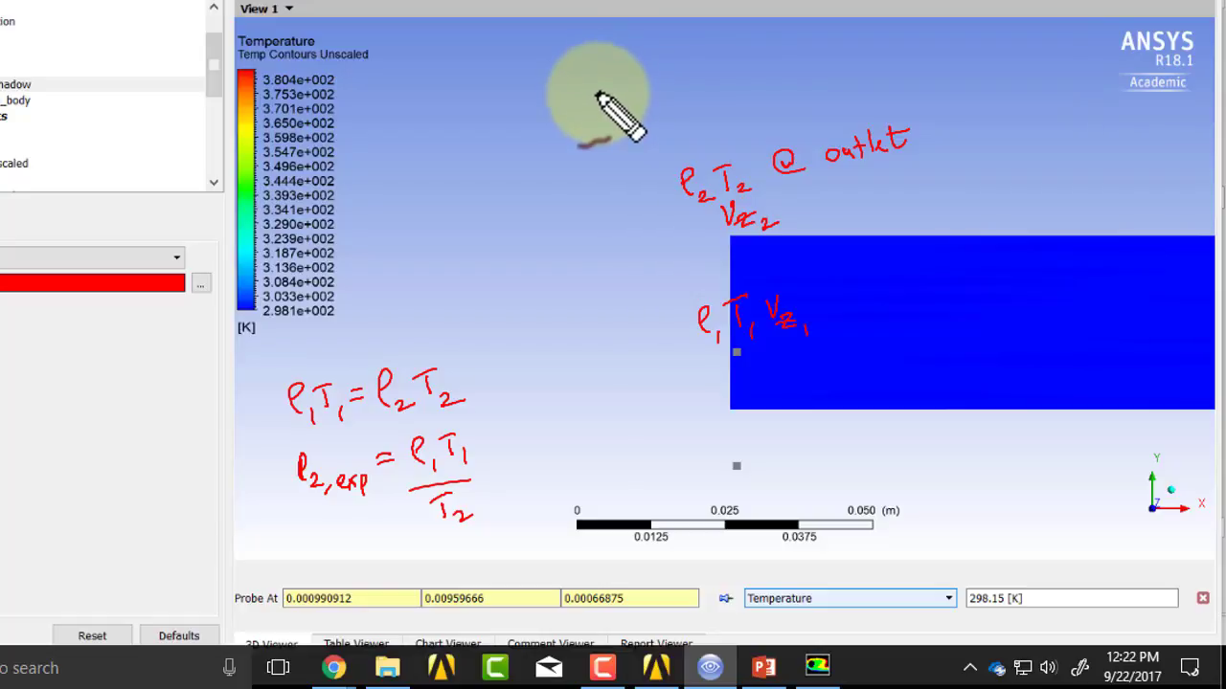
mouse_move(579, 93)
mouse_down()
mouse_move(588, 77)
mouse_move(601, 101)
mouse_up()
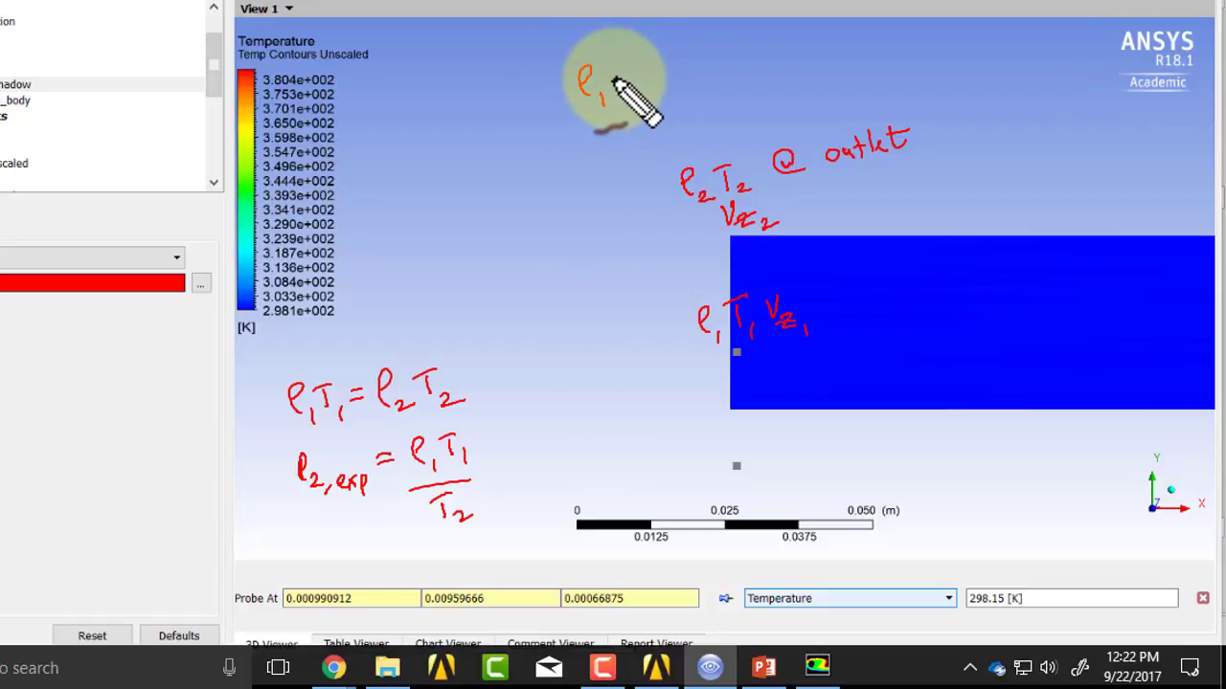
mouse_move(613, 76)
mouse_down()
mouse_move(619, 90)
mouse_move(646, 90)
mouse_move(658, 70)
mouse_move(684, 77)
mouse_move(681, 66)
mouse_move(708, 69)
mouse_move(734, 52)
mouse_move(761, 75)
mouse_move(772, 48)
mouse_move(804, 69)
mouse_move(815, 29)
mouse_up()
drag(815, 29, 821, 42)
drag(666, 84, 683, 48)
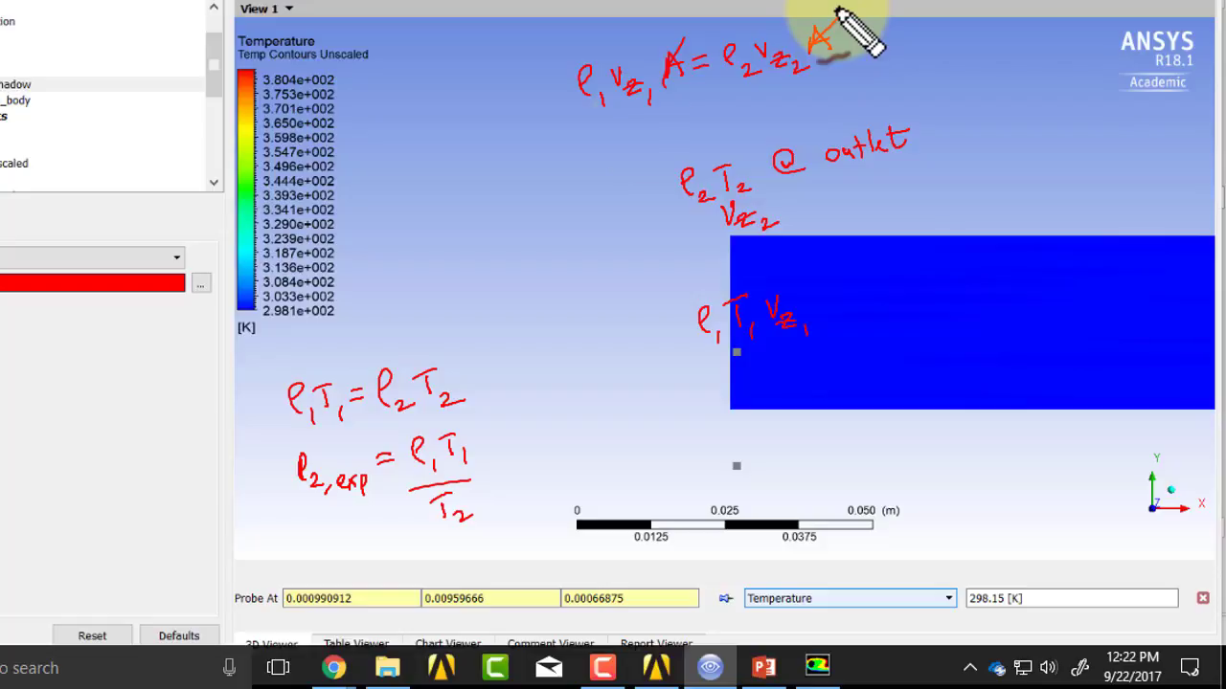
drag(840, 13, 808, 52)
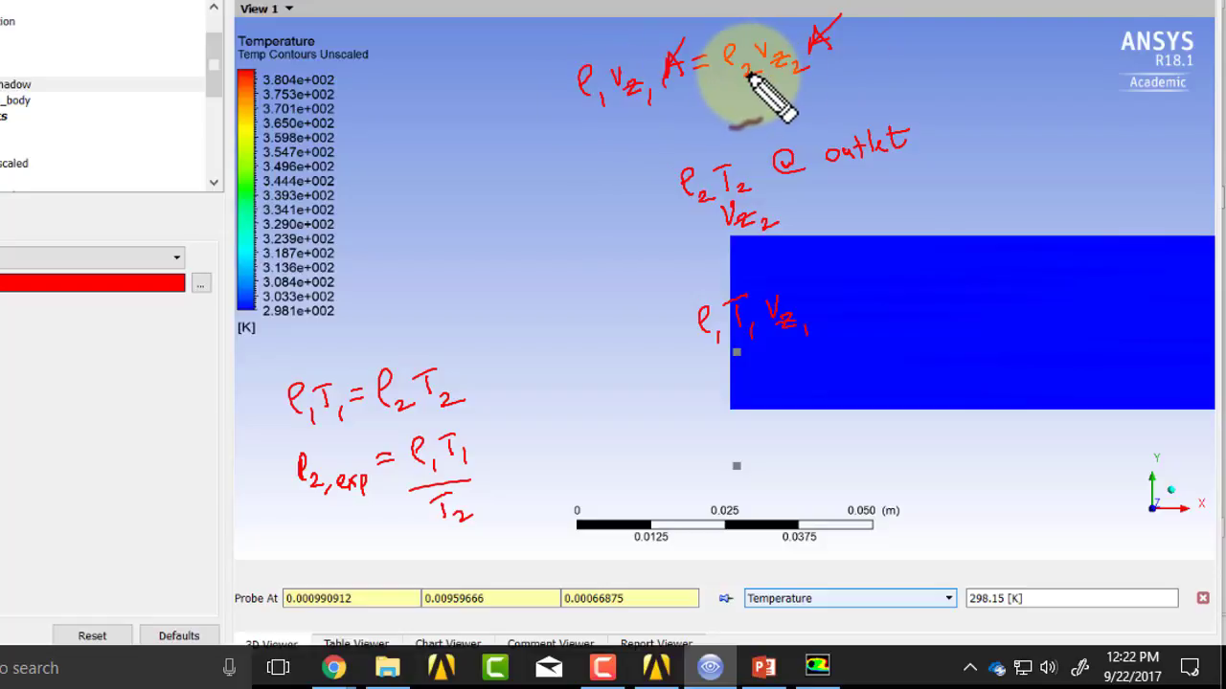